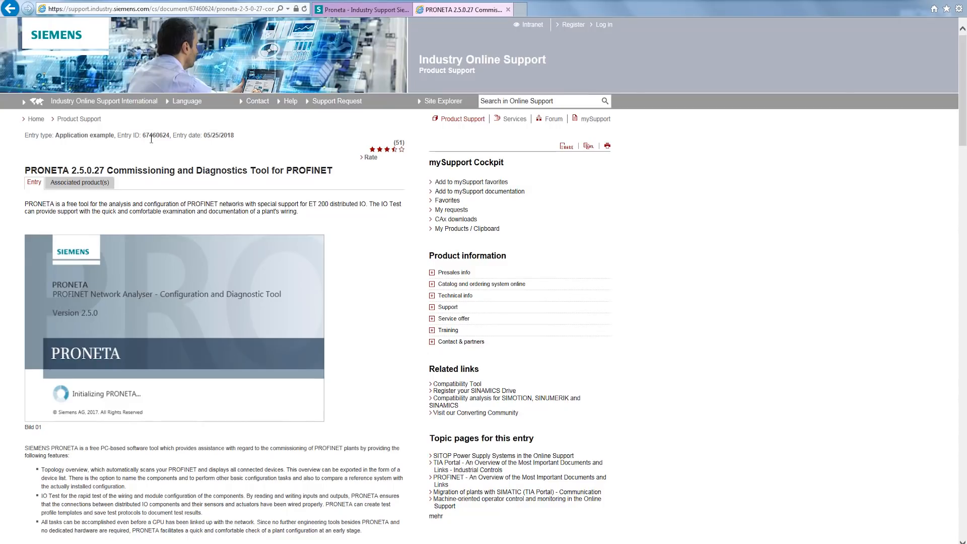
- Open the extracted proneta_2_5_0_27 folder and launch Proneta.exe
scroll(339, 275, down, 5)
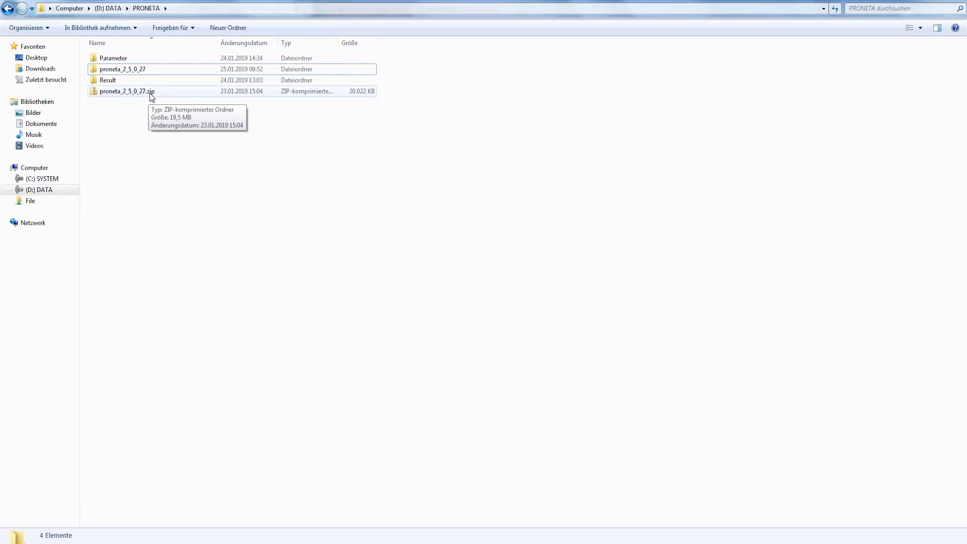
double_click(122, 69)
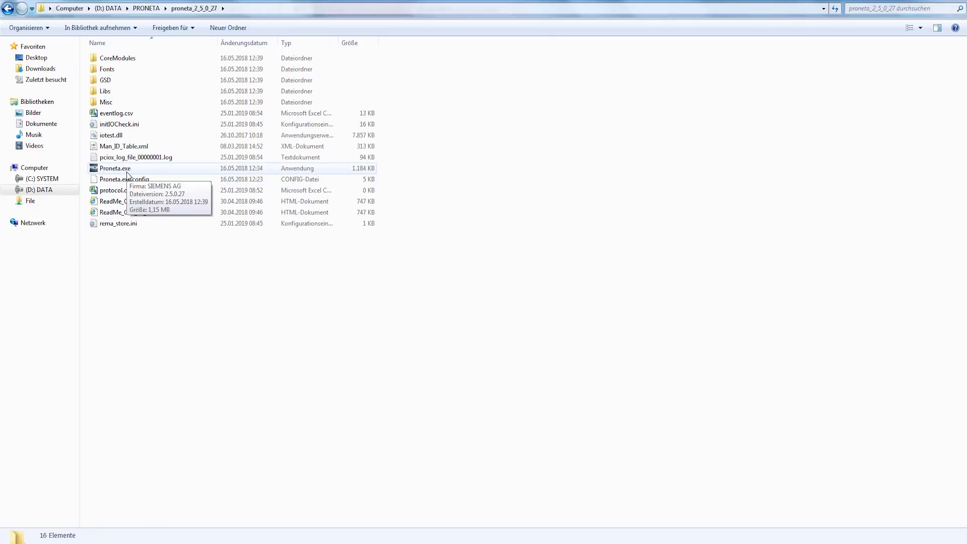
click(127, 171)
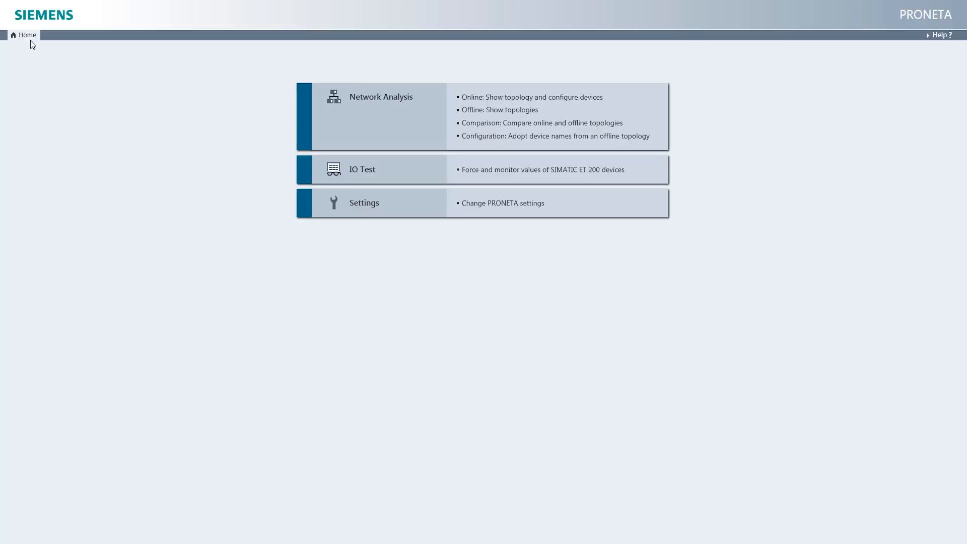
- Open the network adapter page of the PRONETA settings
click(549, 211)
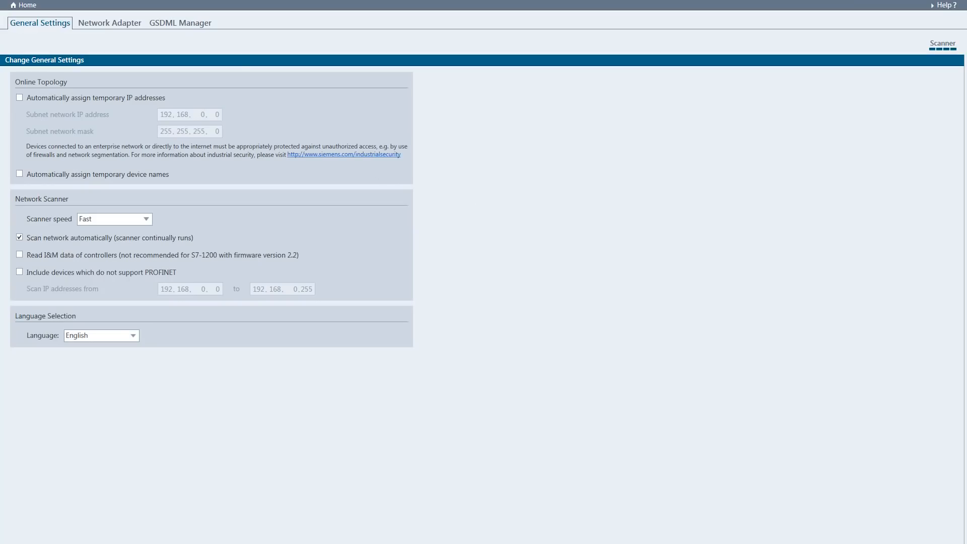
click(113, 25)
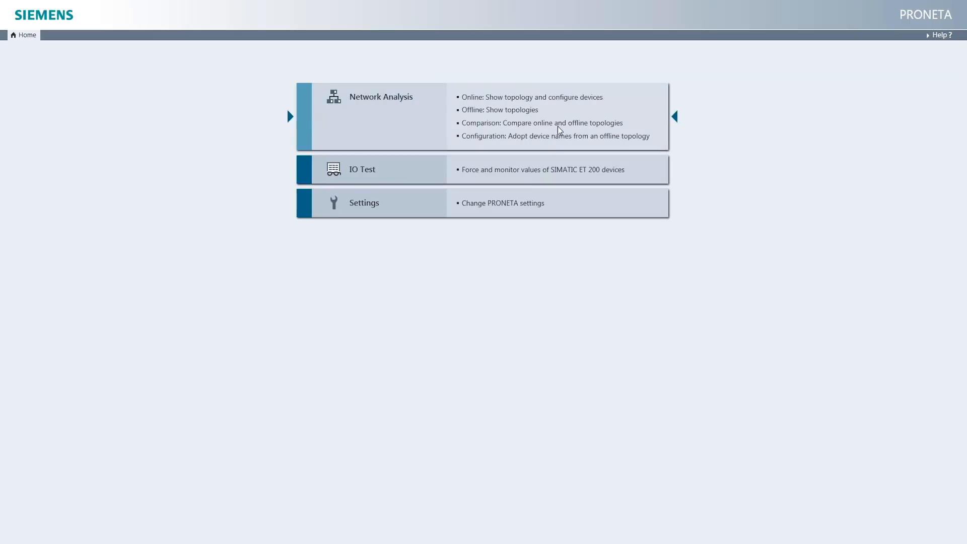
- Open the network analysis, sort the online device table by name, and add the Device ID column
click(560, 126)
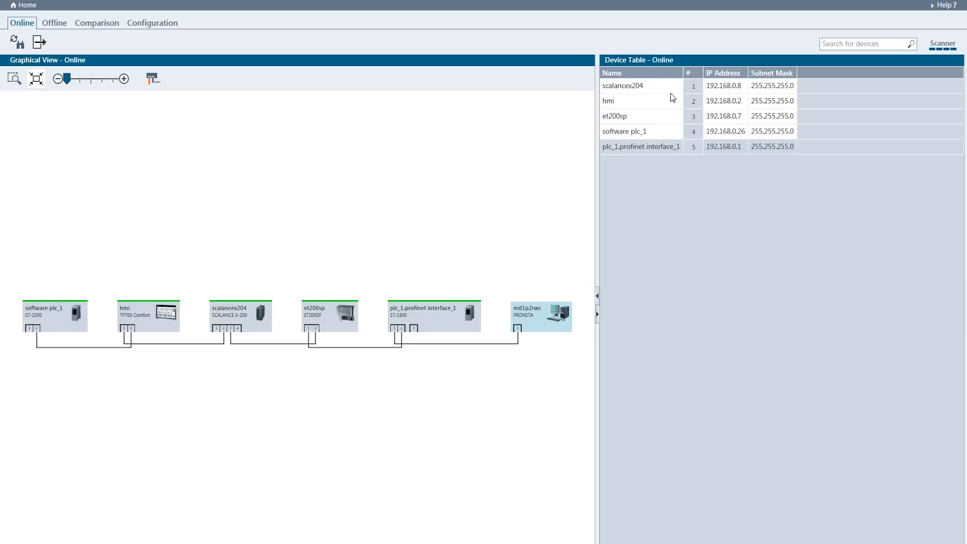
click(660, 73)
right_click(660, 74)
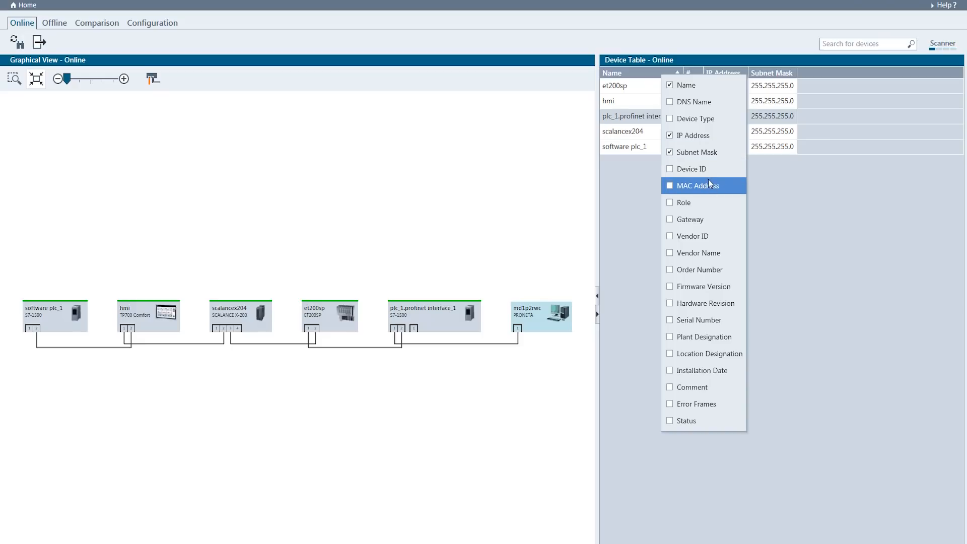
click(686, 171)
click(678, 120)
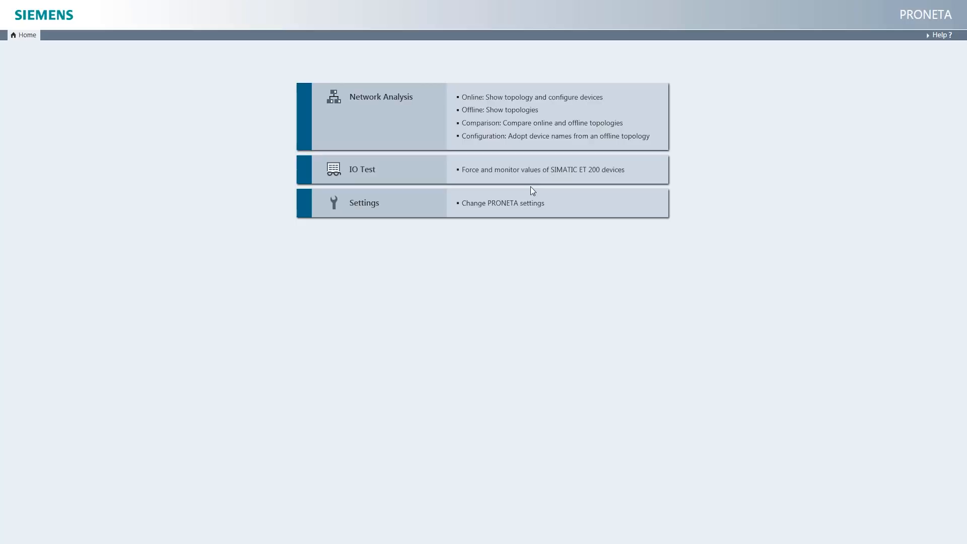
- Open the GSDML Manager in the PRONETA settings
click(494, 205)
click(181, 24)
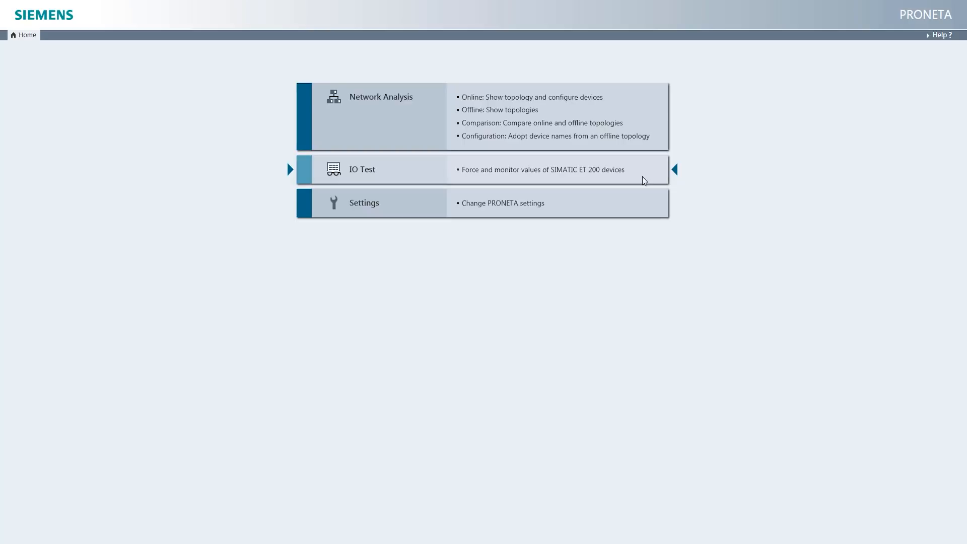
- Examine the et200sp details in the IO Test device selection and show the device in IO Test
click(644, 179)
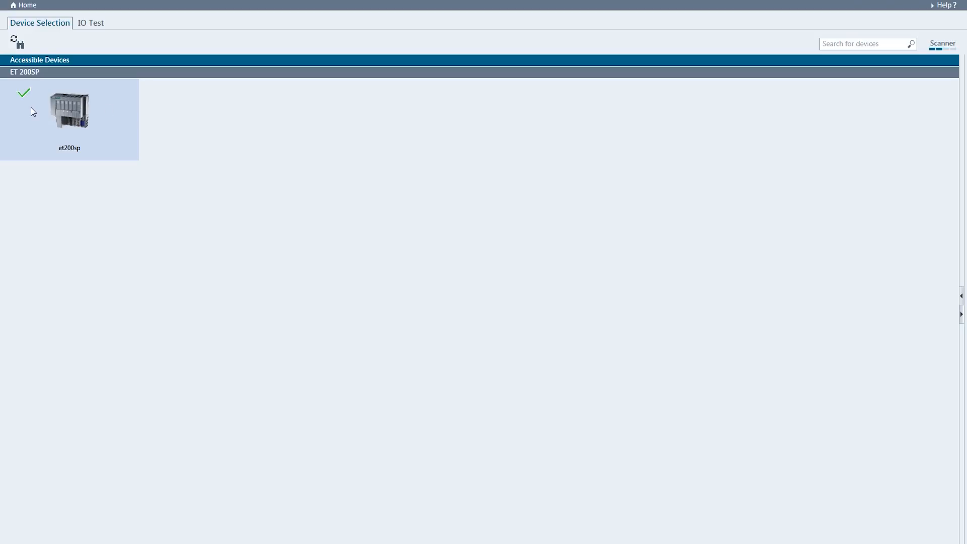
click(40, 131)
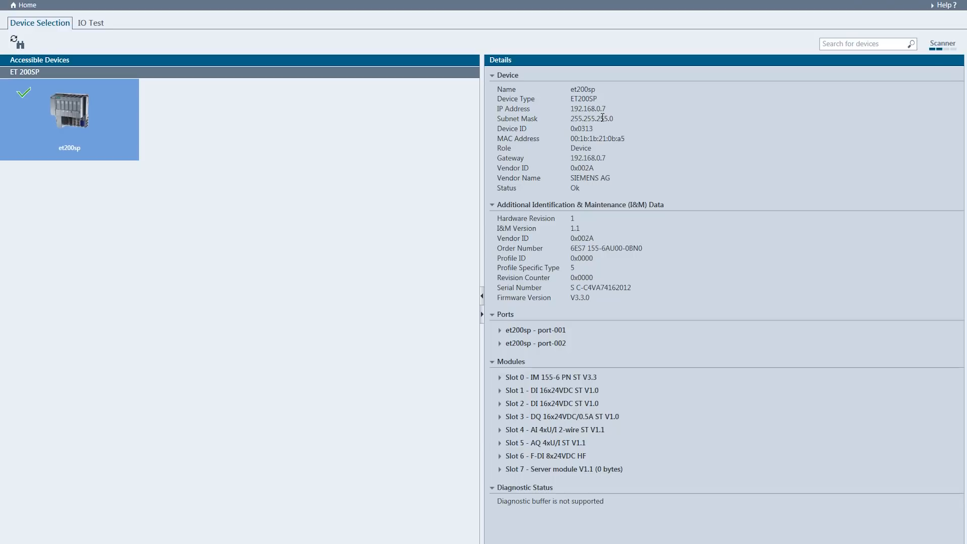
right_click(121, 136)
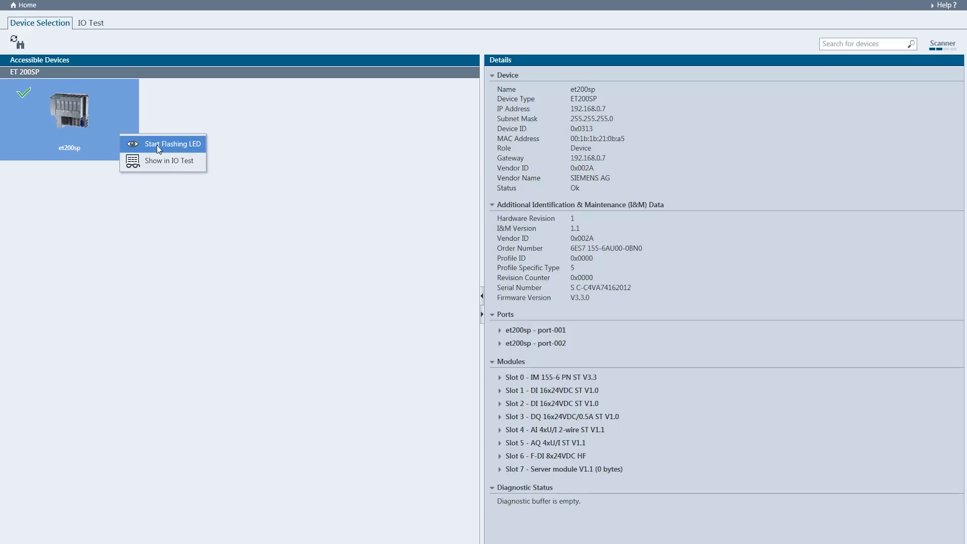
click(165, 161)
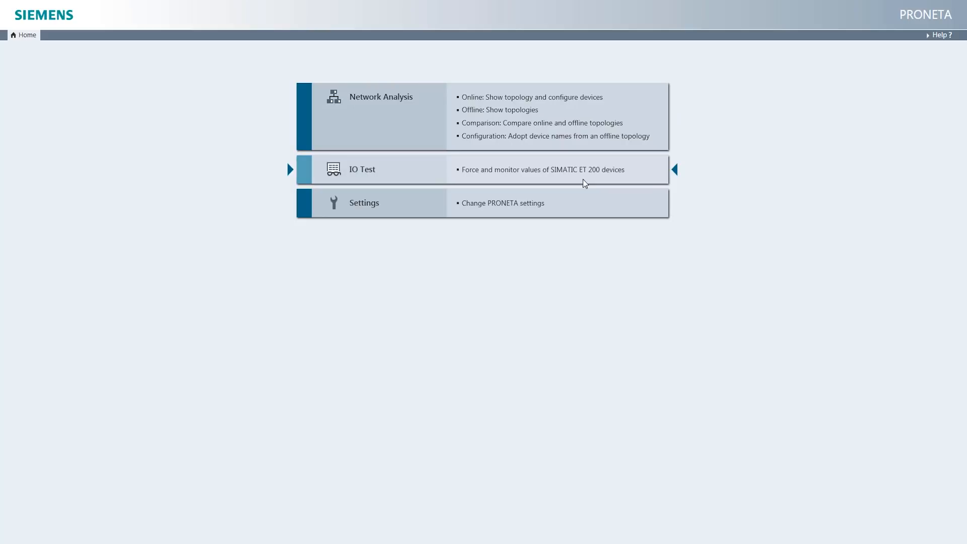
- Start an IO test for et200sp from the online device table of the network analysis
click(570, 117)
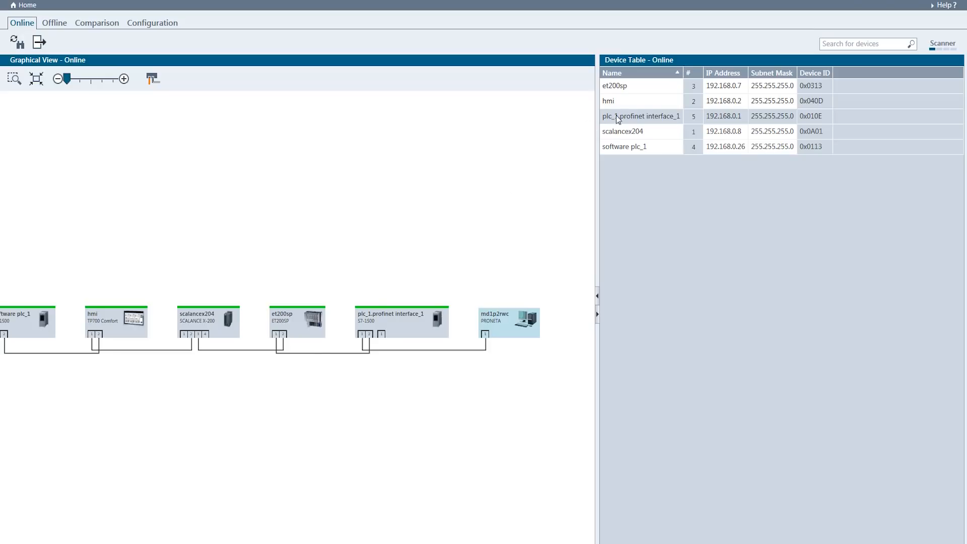
click(642, 91)
right_click(648, 87)
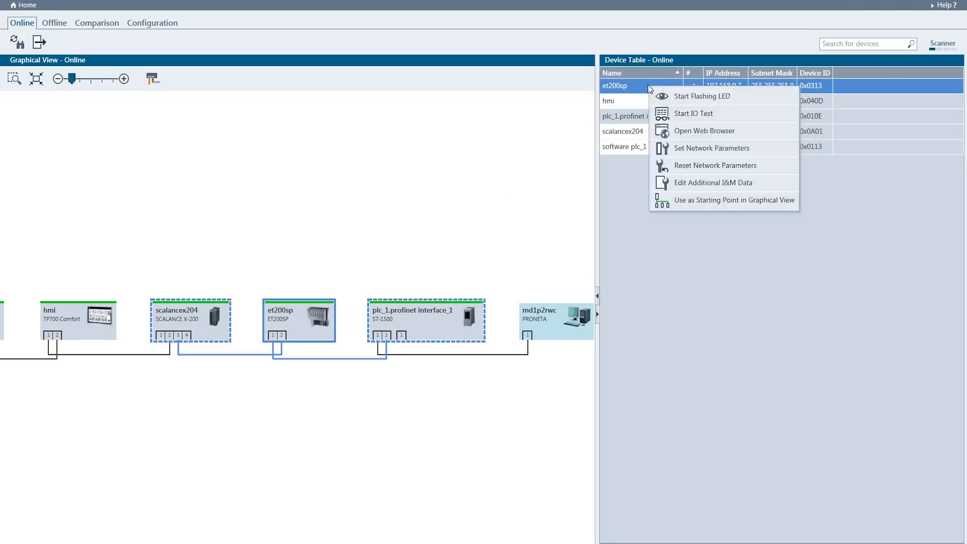
click(685, 114)
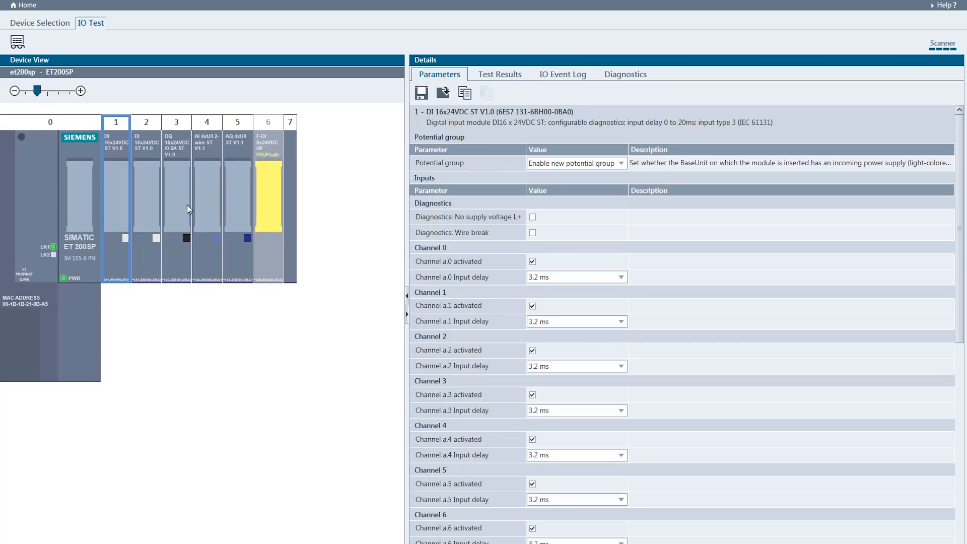
- For the module in slot 1, set the input delay of channel a.0 to 0.1 ms and channel a.2 to 1.6 ms
click(158, 201)
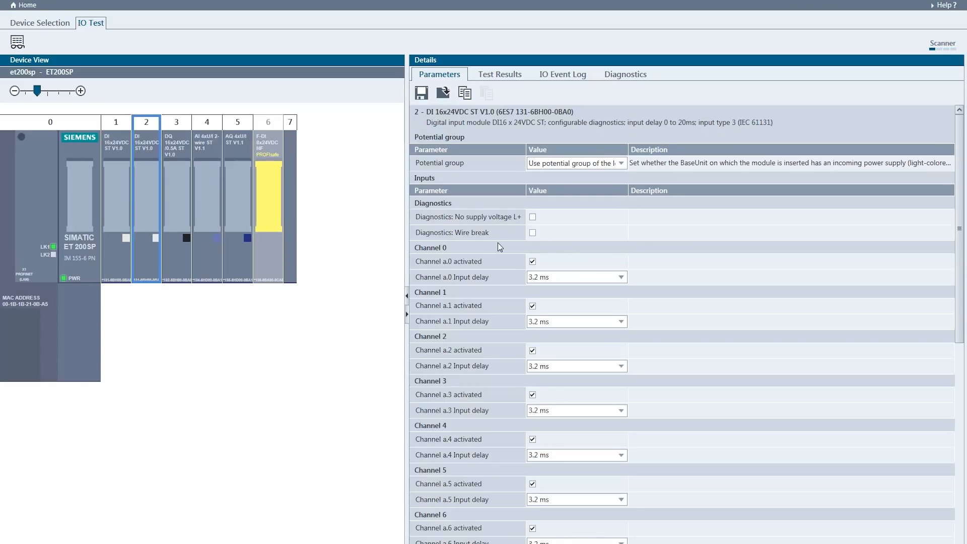
click(121, 191)
click(621, 278)
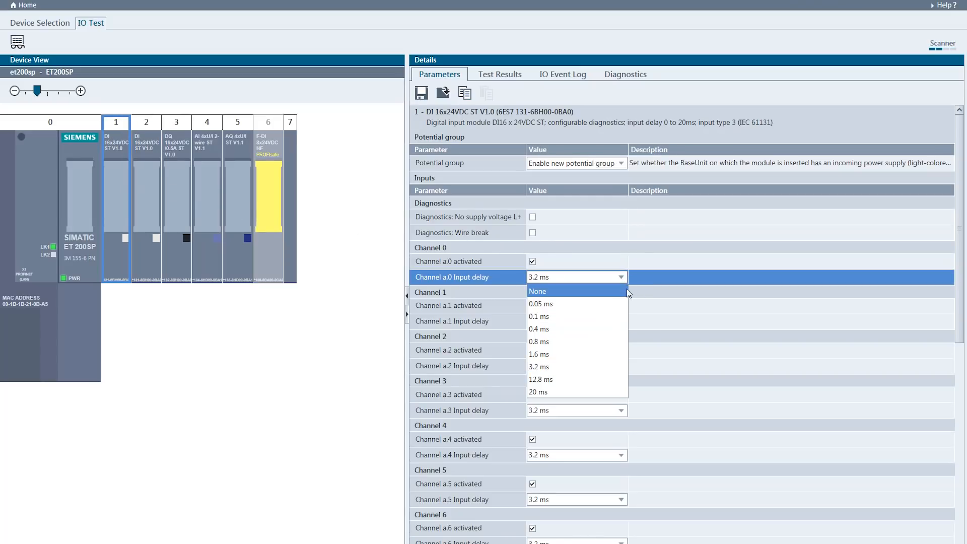
click(570, 318)
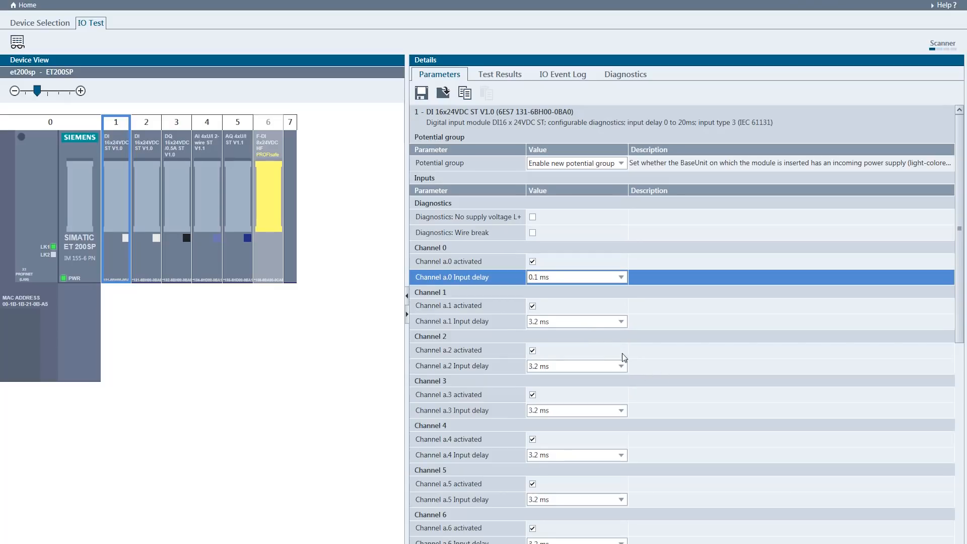
click(625, 371)
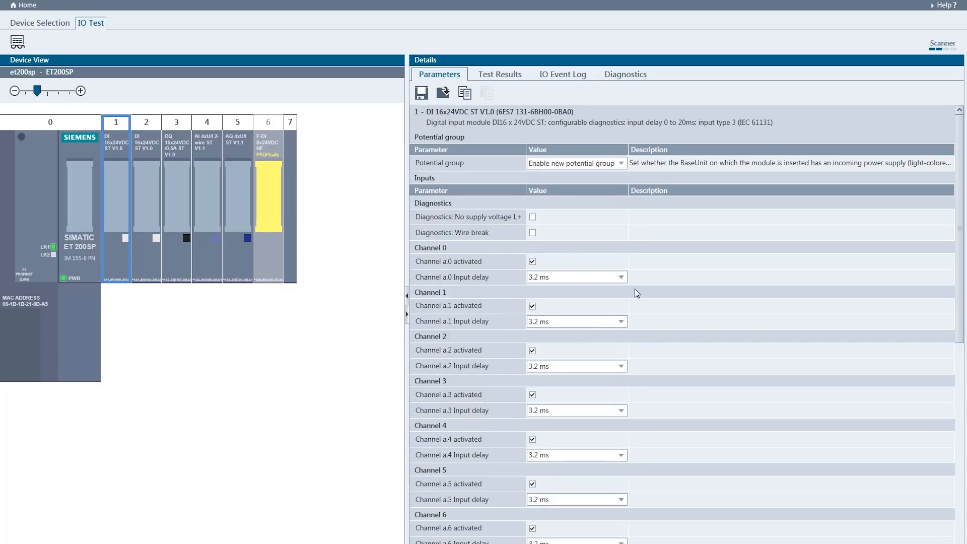
click(621, 277)
click(604, 318)
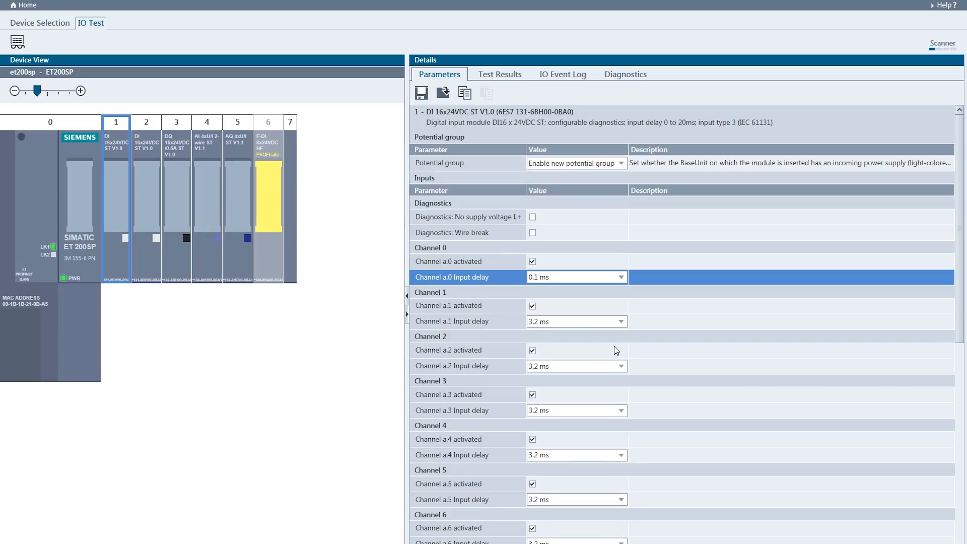
click(621, 366)
click(564, 442)
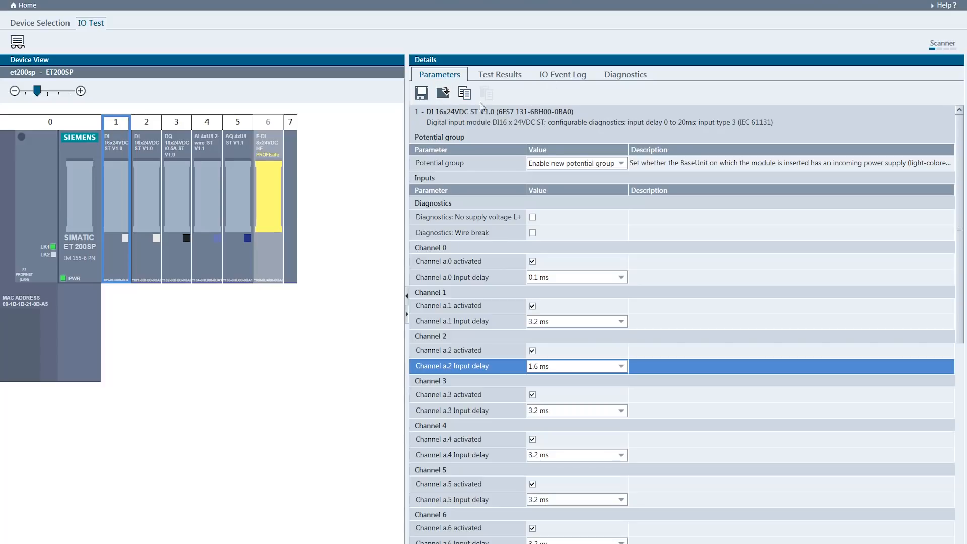
- Copy the parameters of the slot 1 module and paste them to the digital input module in slot 2
click(466, 96)
click(151, 194)
click(486, 94)
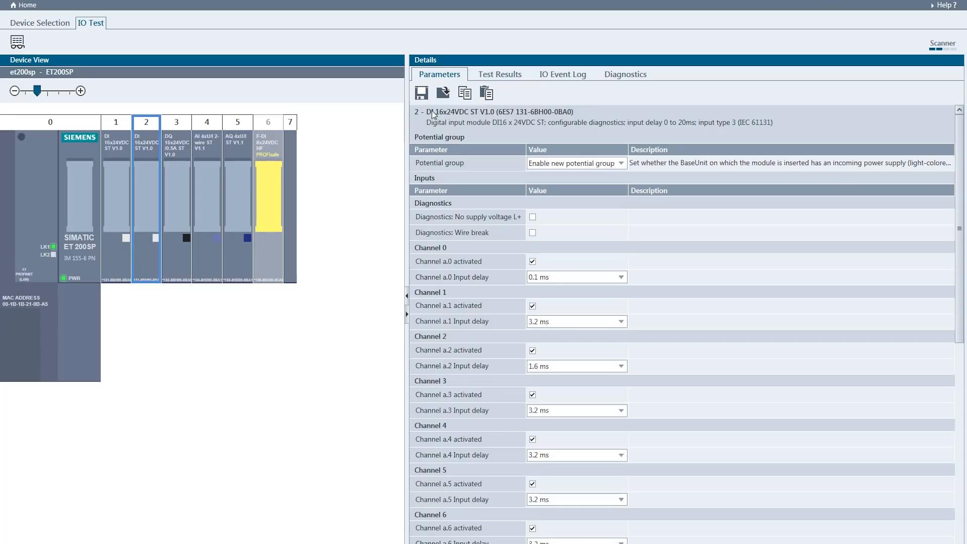
- Activate force mode for the et200sp to force outputs and monitor inputs
click(17, 42)
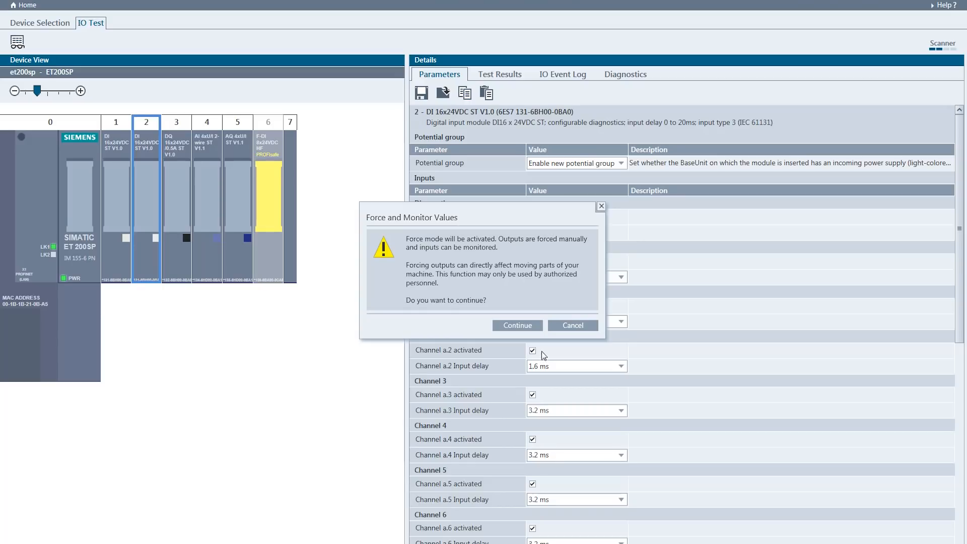
click(529, 329)
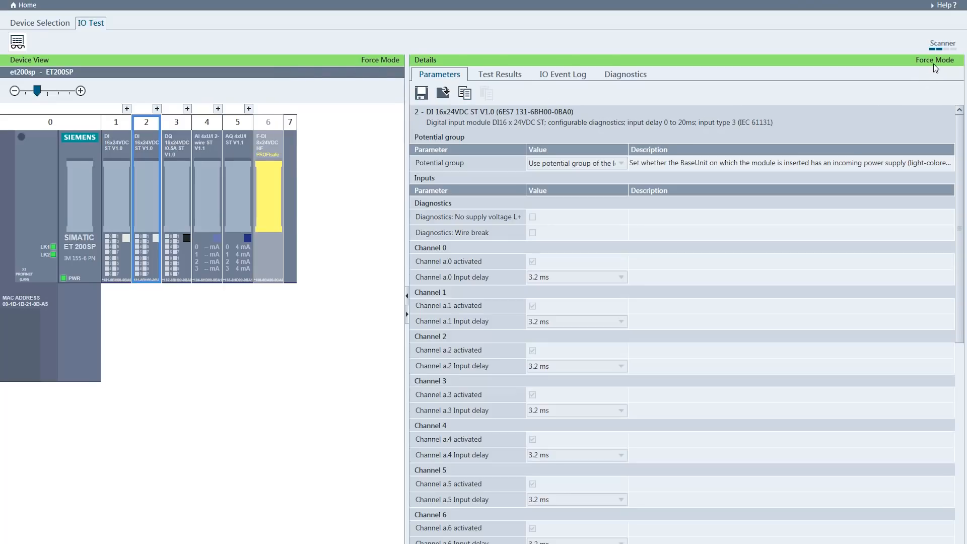
- View the channel controls of modules 1, 3 and 4 in the floating force window, and close it
click(128, 109)
drag(470, 152, 321, 118)
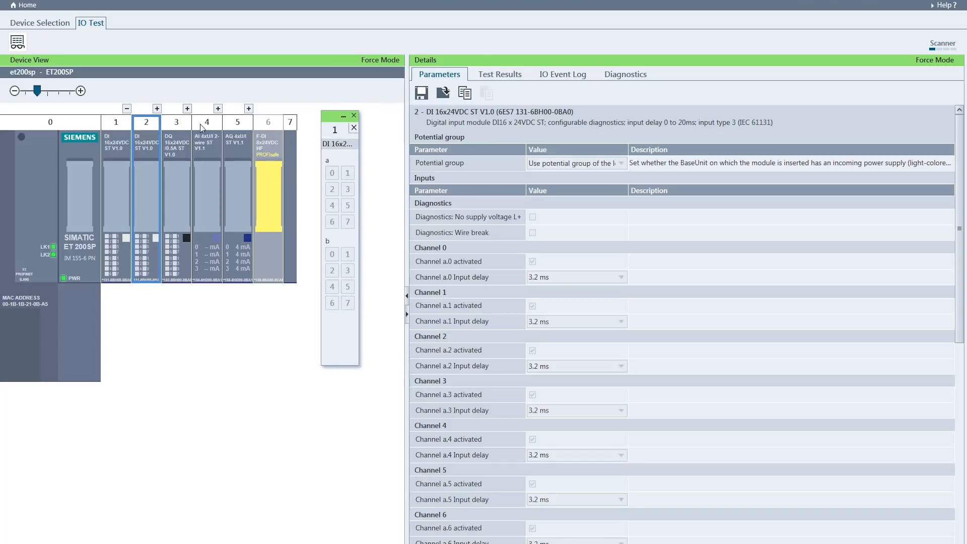
click(188, 109)
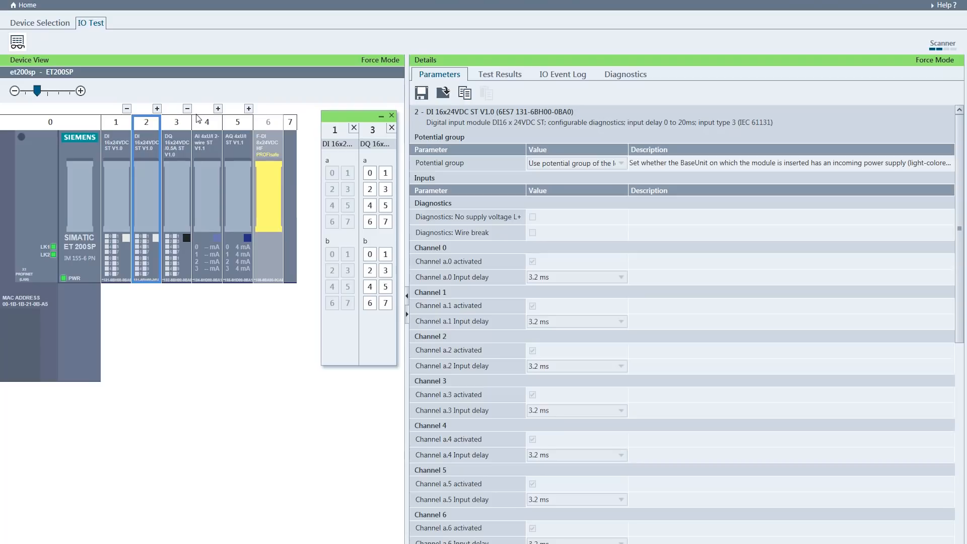
click(218, 109)
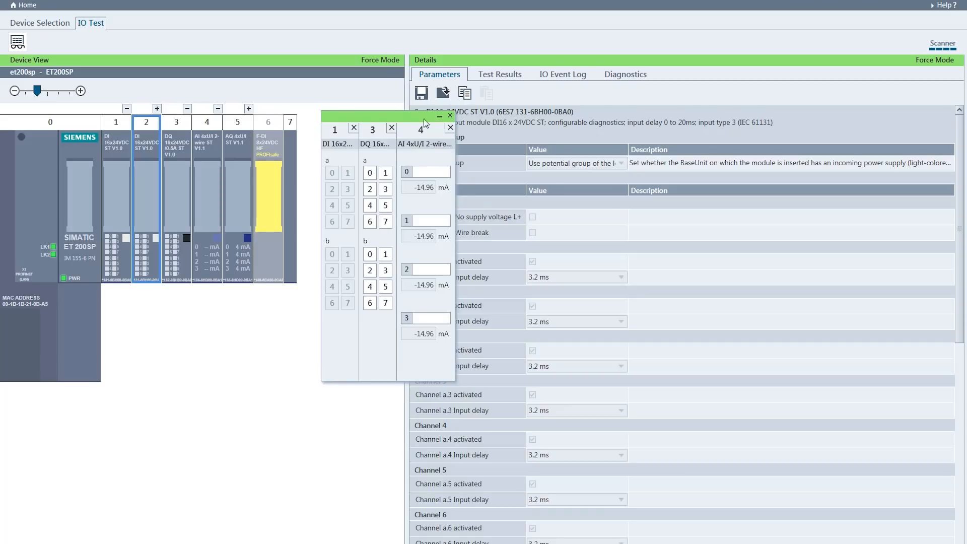
click(450, 115)
- Open the test results and inspect the channel lists of the modules in slots 1, 2, 3 and 5
click(513, 74)
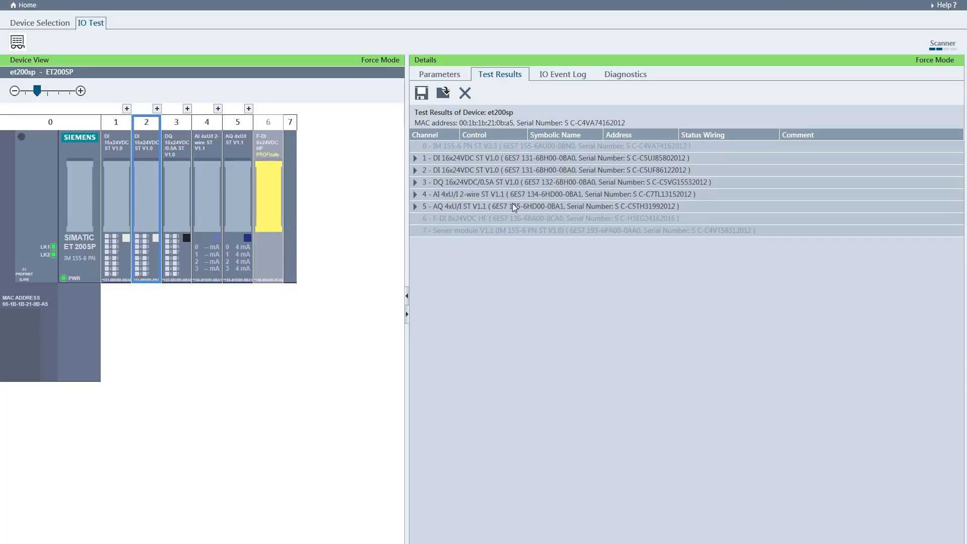
click(415, 158)
click(416, 158)
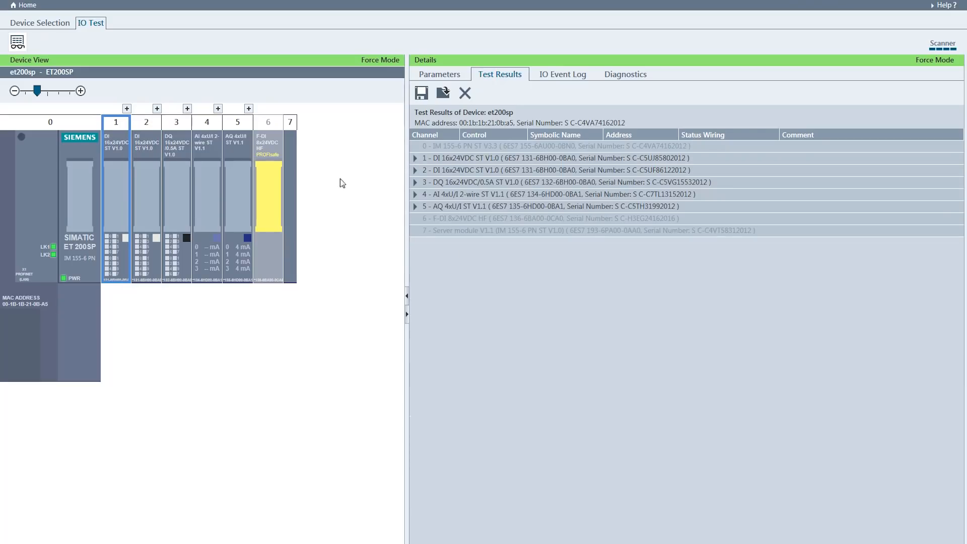
click(147, 187)
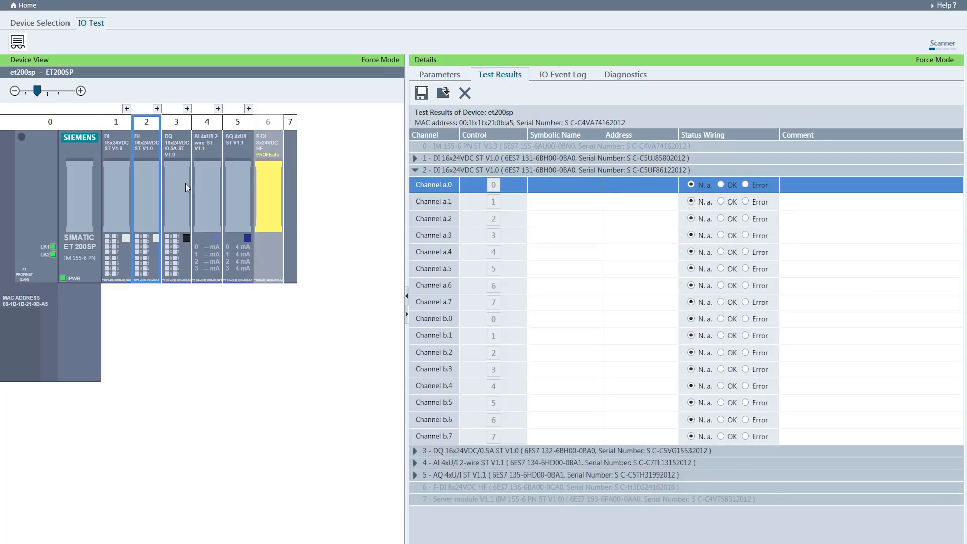
click(185, 187)
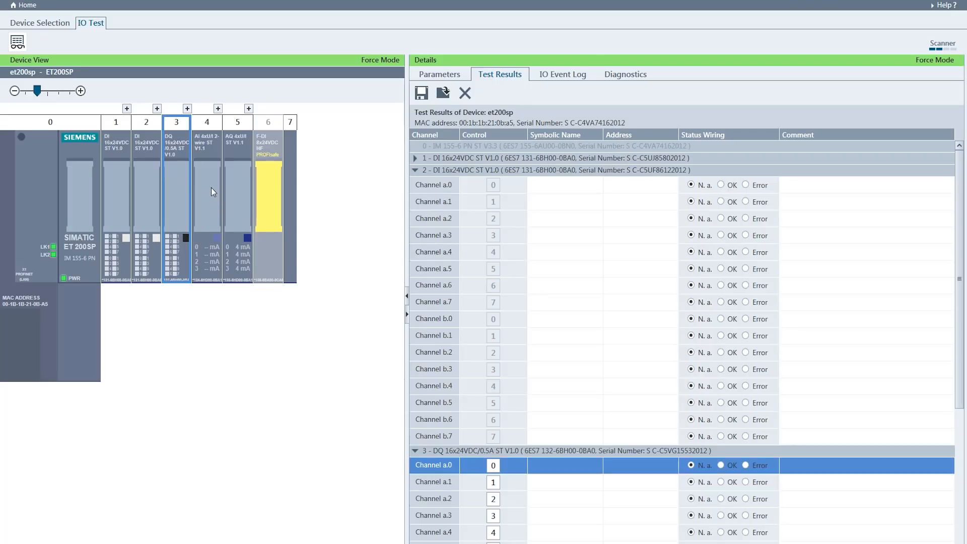
click(226, 186)
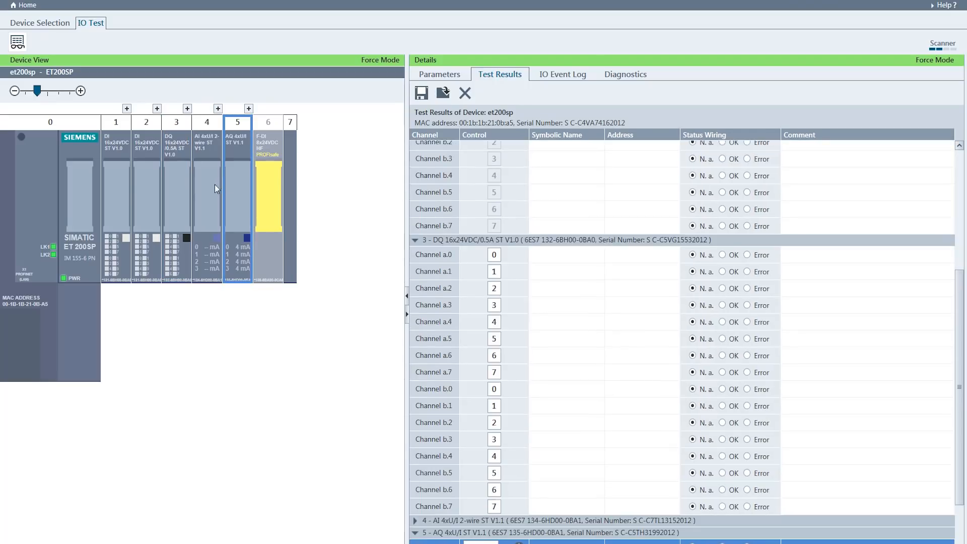
- Mark the wiring status of the slot 1 digital input module's channel a.5 as OK and channel a.6 as Error
click(130, 276)
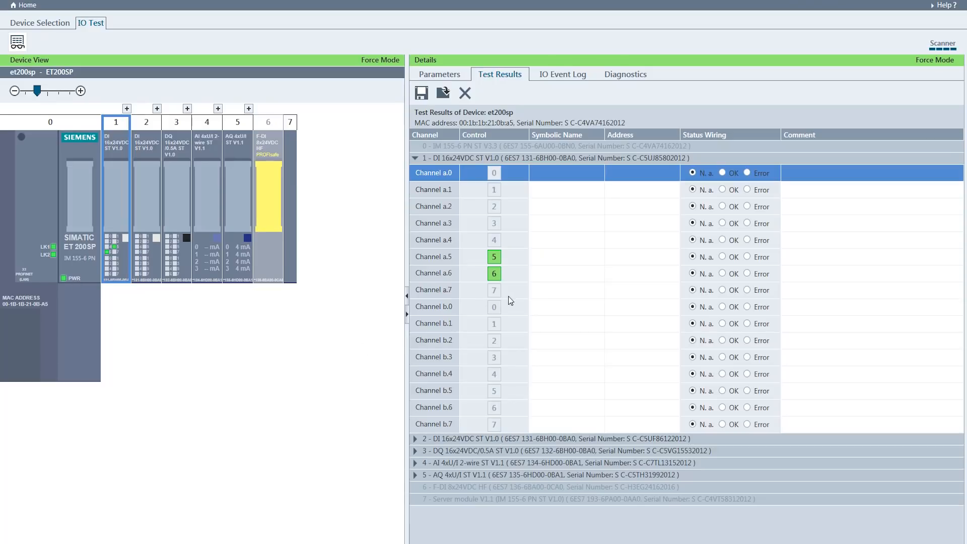
click(724, 261)
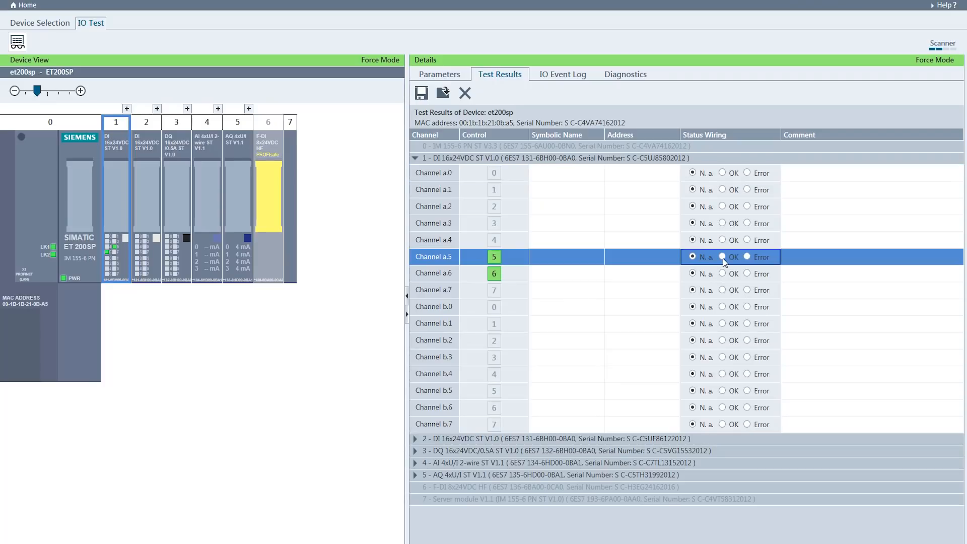
click(747, 274)
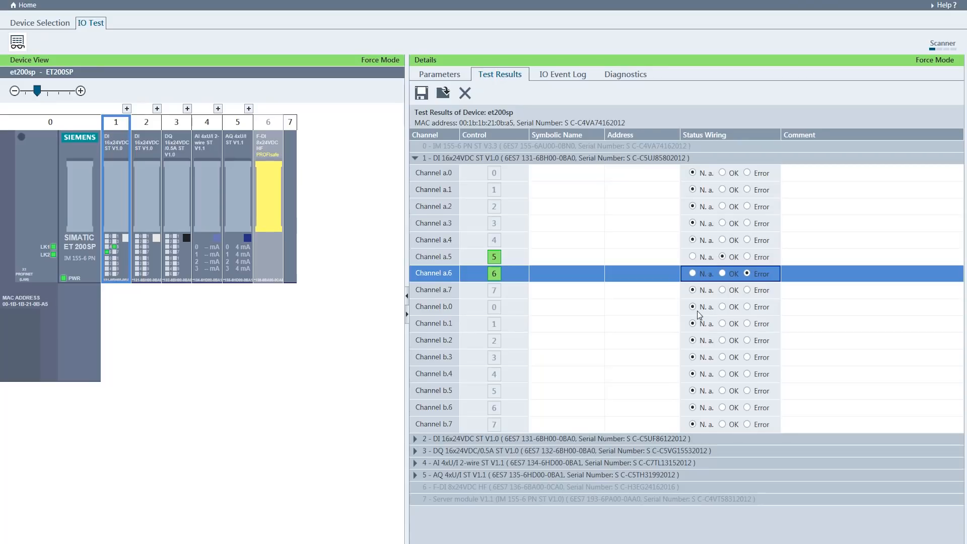
- Force digital outputs a.0, a.6 and b.7 of the DQ module in slot 3 to on
click(179, 251)
click(168, 239)
click(168, 254)
click(175, 273)
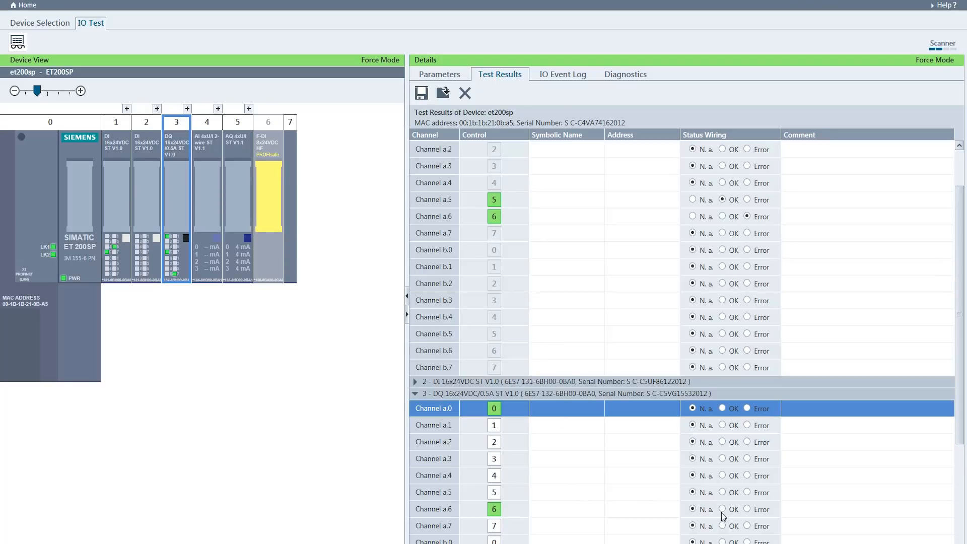
- Show the slot 4 and 5 analog channels, and force channel 0 of the slot 5 output module to 20 mA, 16.85 mA and finally 4 mA
click(211, 201)
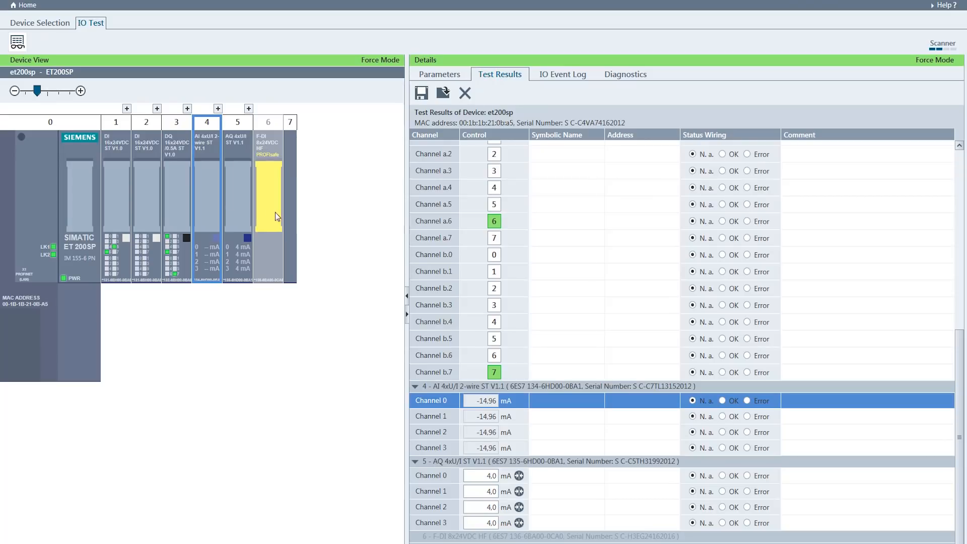
click(245, 207)
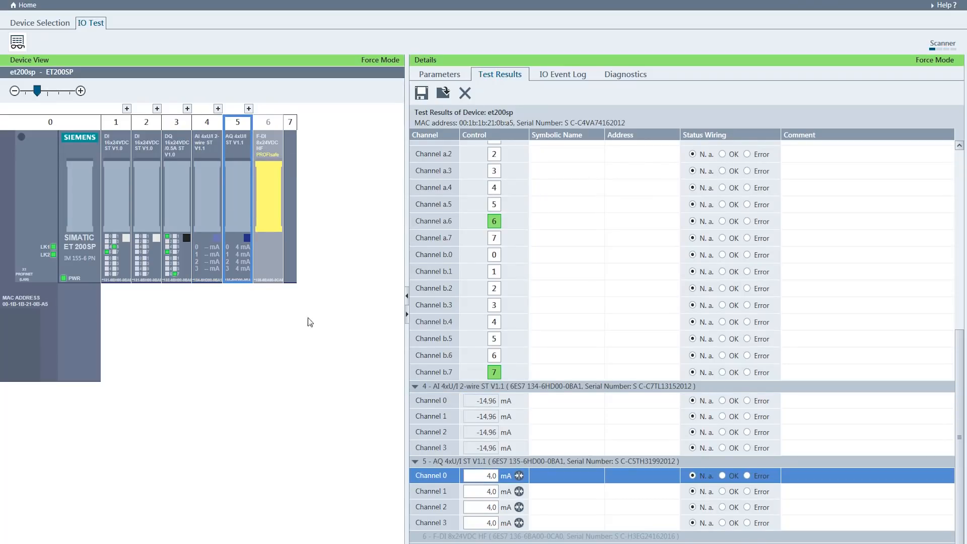
click(483, 477)
click(248, 109)
drag(500, 227, 493, 226)
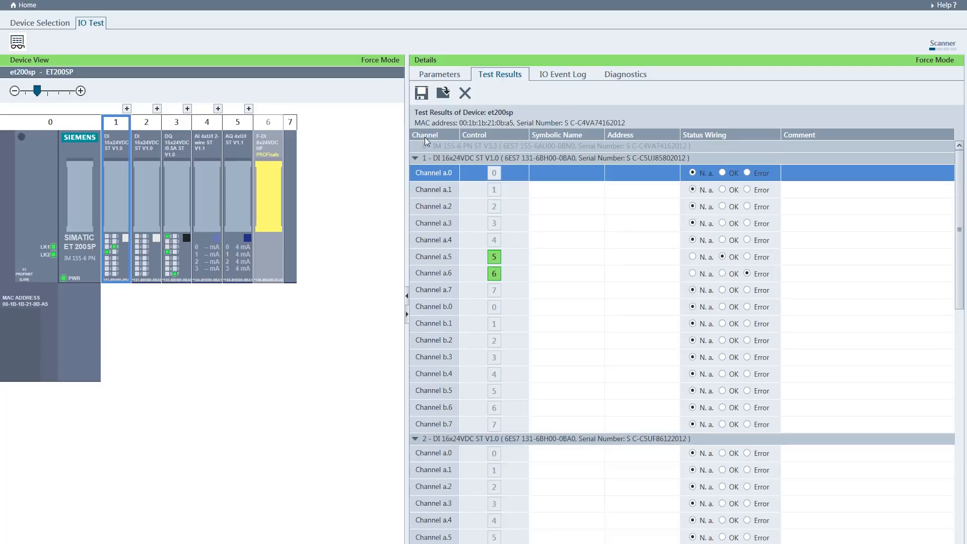
click(422, 94)
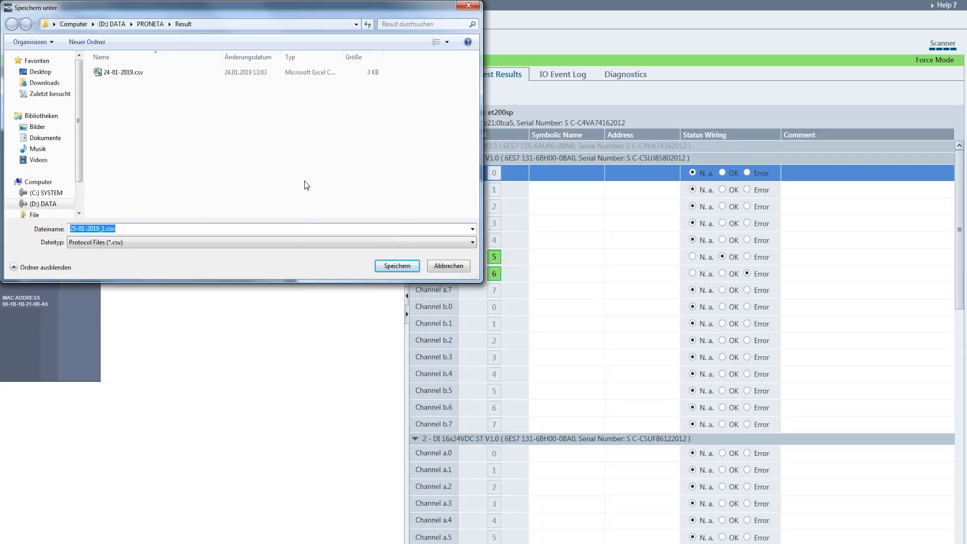
click(448, 265)
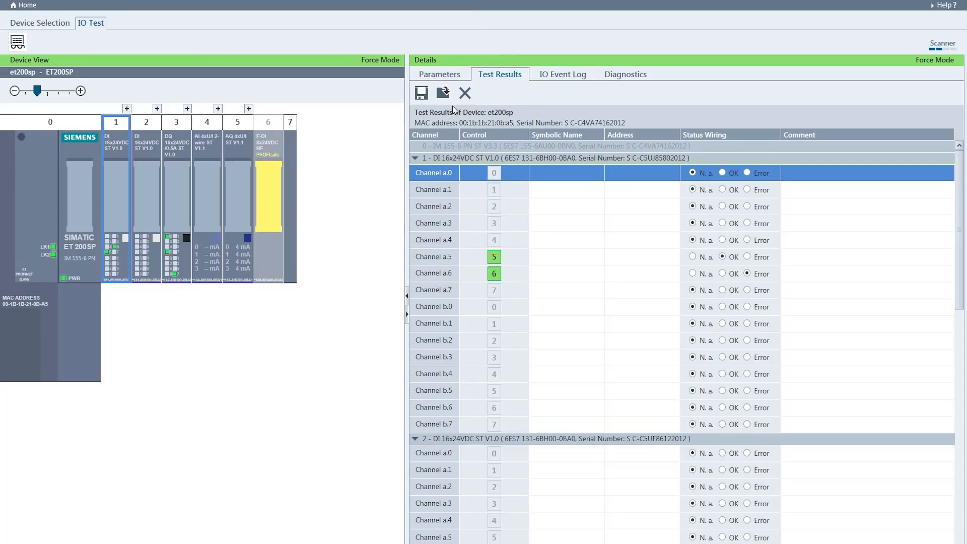
click(445, 94)
click(453, 266)
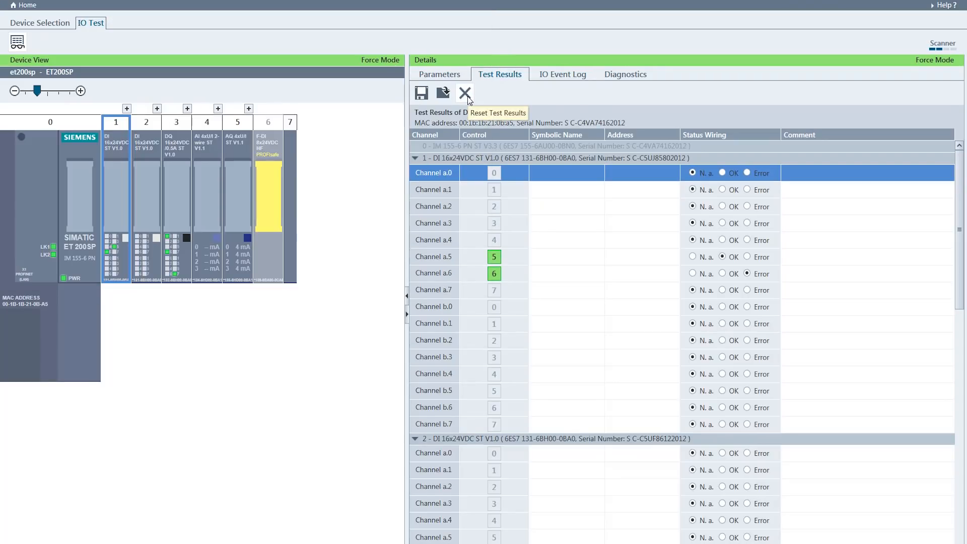
- Reset all test results of the et200sp and confirm their deletion
click(464, 94)
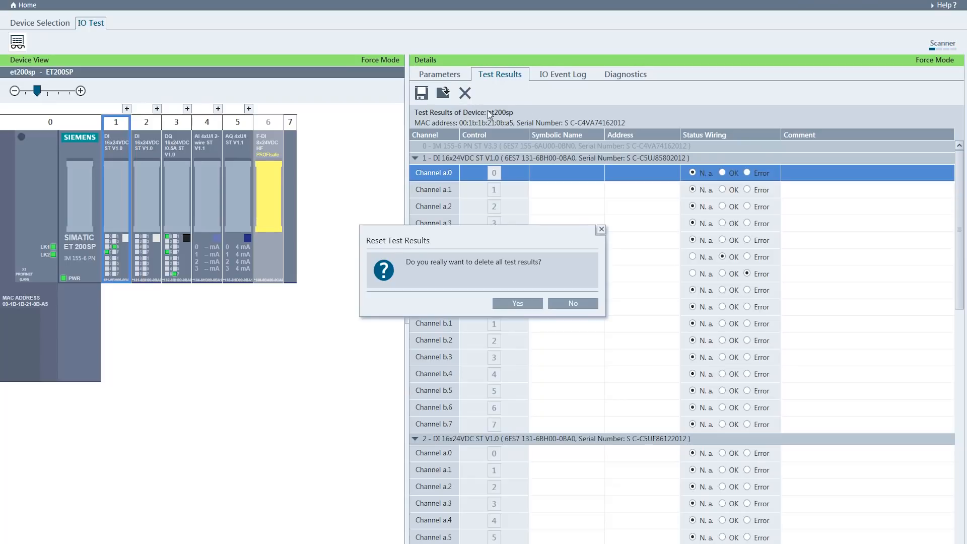
click(530, 304)
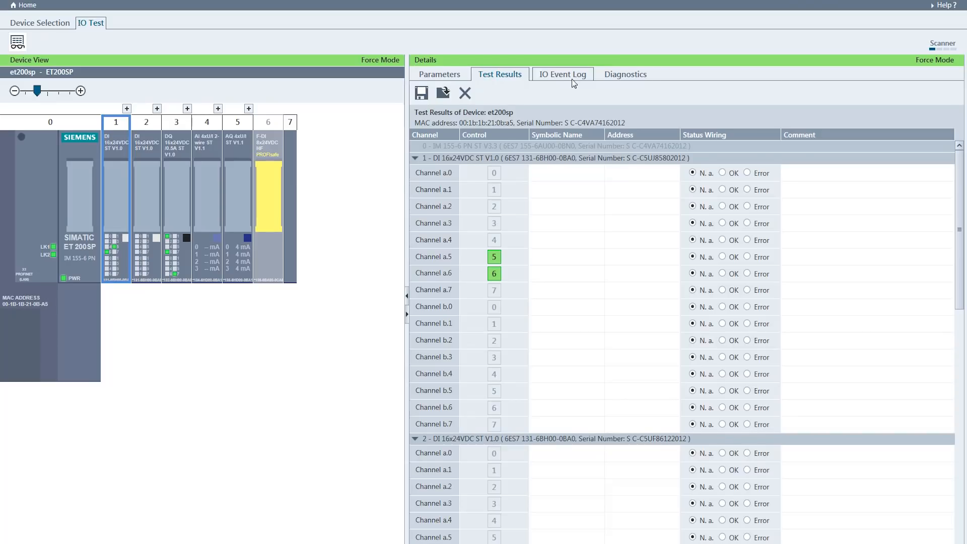
- Review and clear the IO event log, and open the diagnostics of the et200sp
click(574, 83)
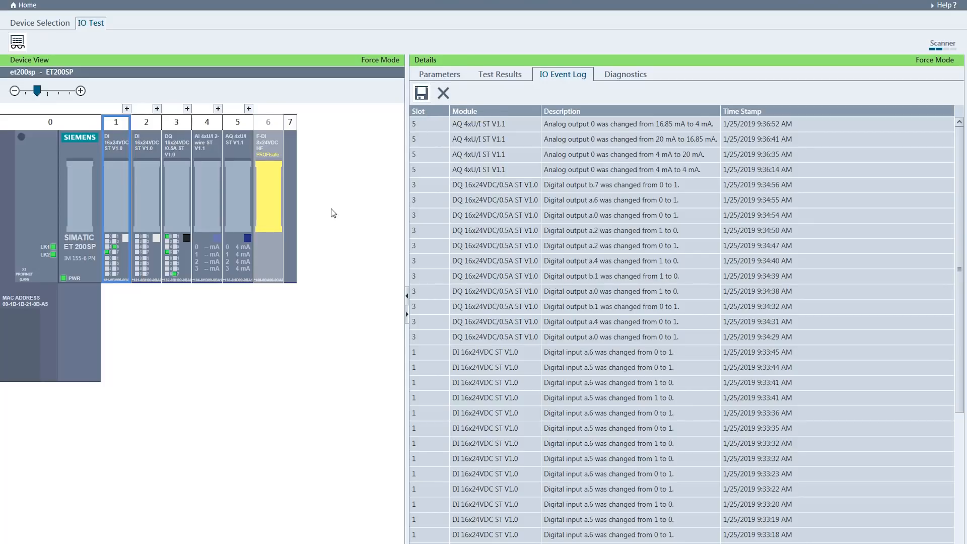
click(443, 97)
click(519, 303)
click(628, 79)
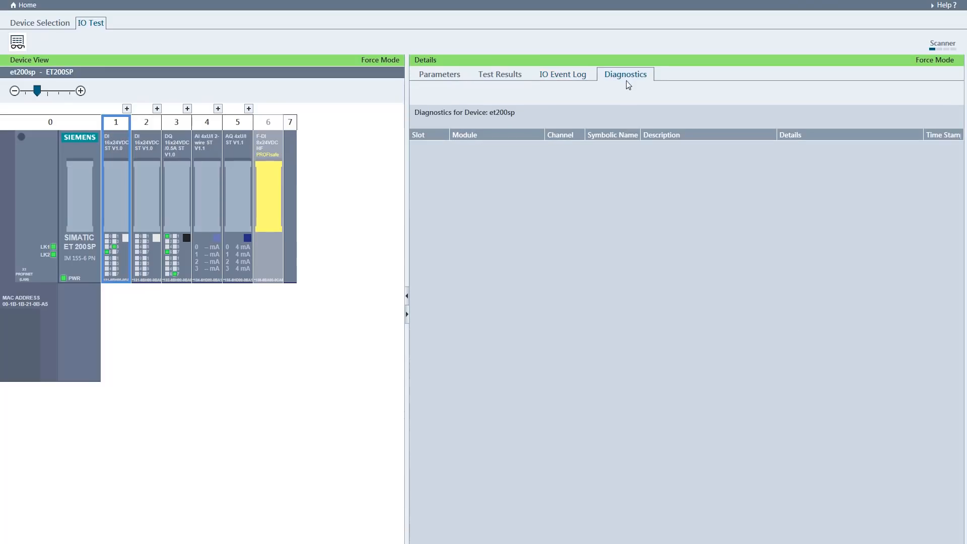